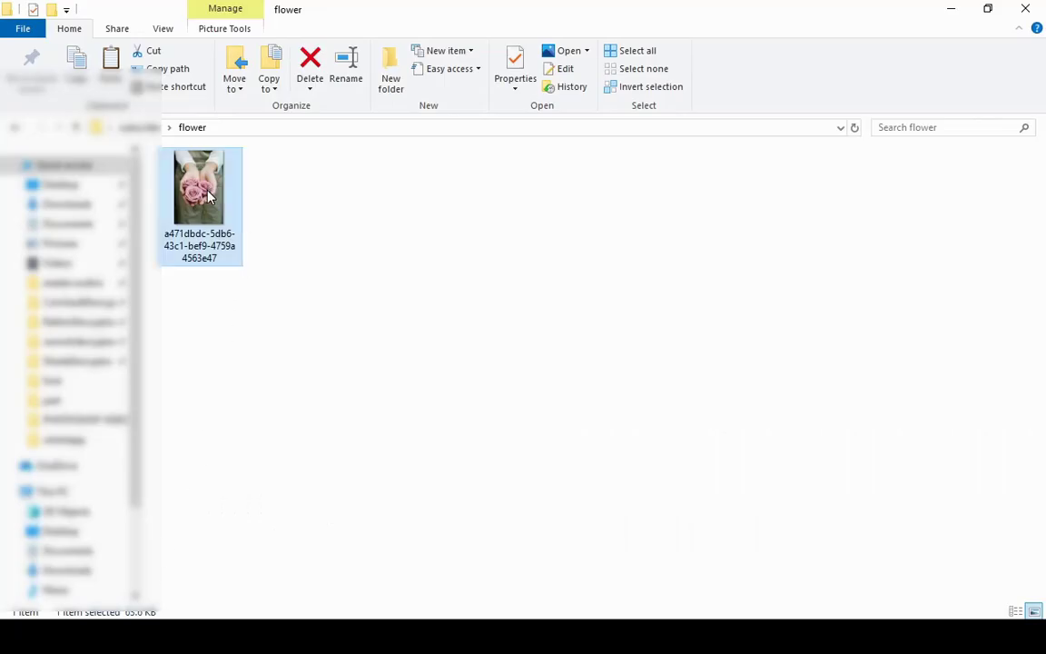
Step: Drop the roses photo onto the Instagram post as its own layer and stretch it downward over the image area
{"action": "left_click_drag", "start_coordinate": [207, 196], "coordinate": [361, 486]}
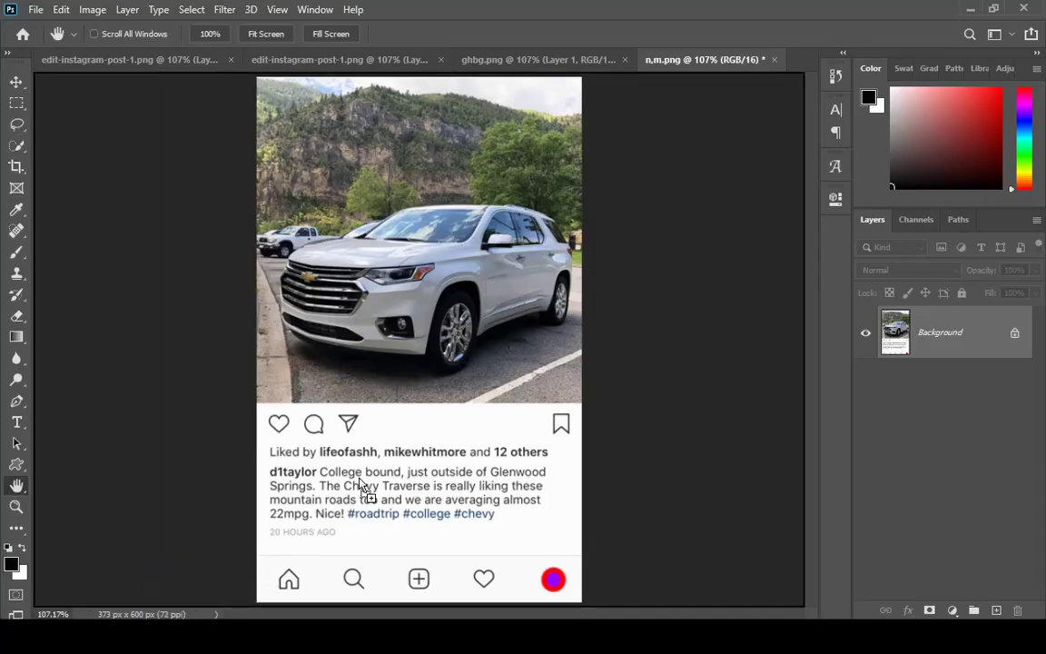
{"action": "left_click_drag", "start_coordinate": [451, 373], "coordinate": [472, 356]}
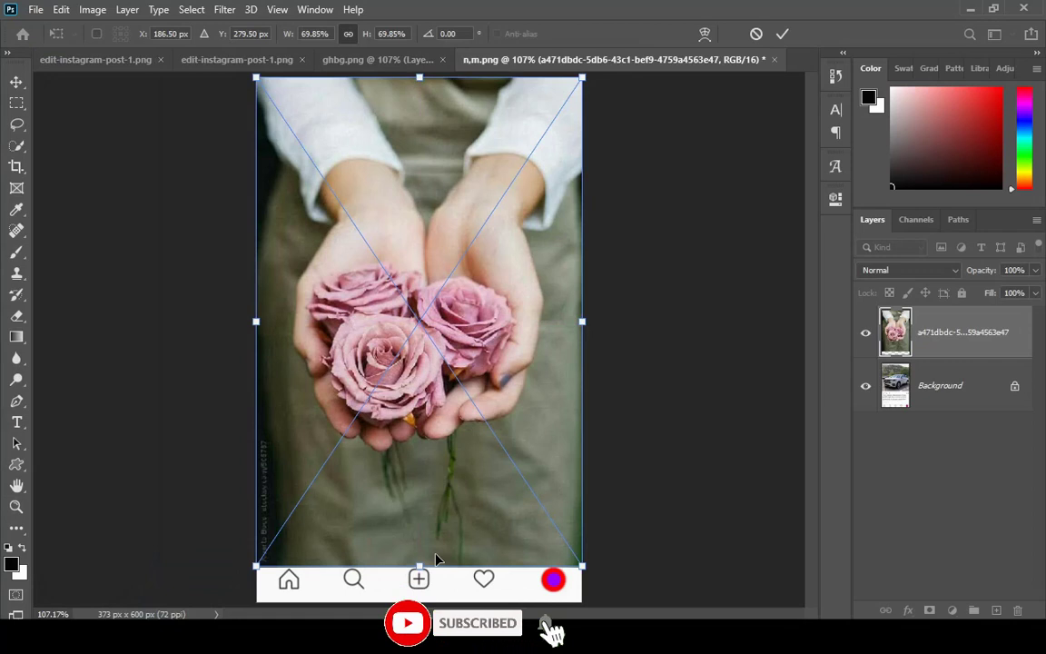
{"action": "left_click_drag", "start_coordinate": [419, 565], "coordinate": [415, 585]}
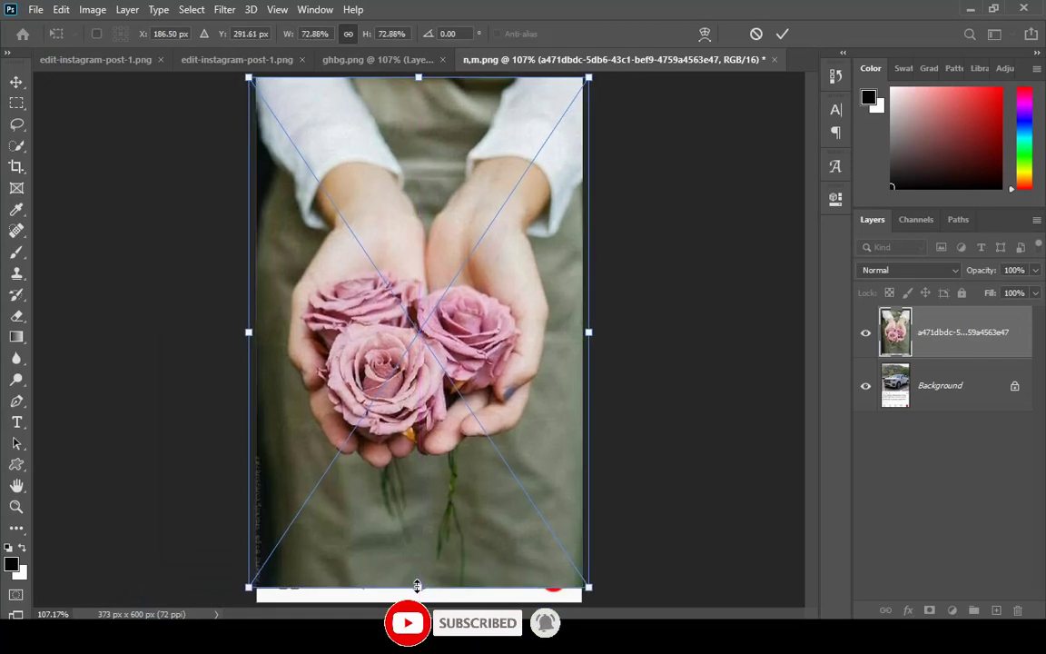
{"action": "key", "text": "Return"}
{"action": "key", "text": "h"}
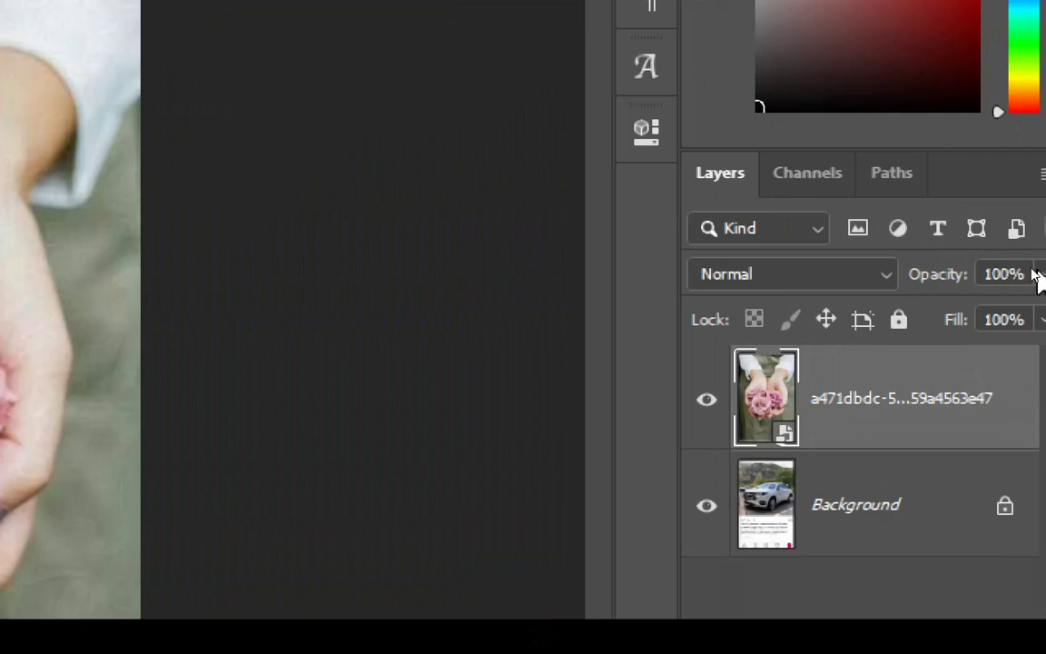
Step: Set the roses layer's opacity to 50%
{"action": "left_click", "coordinate": [1039, 274]}
{"action": "left_click", "coordinate": [928, 285]}
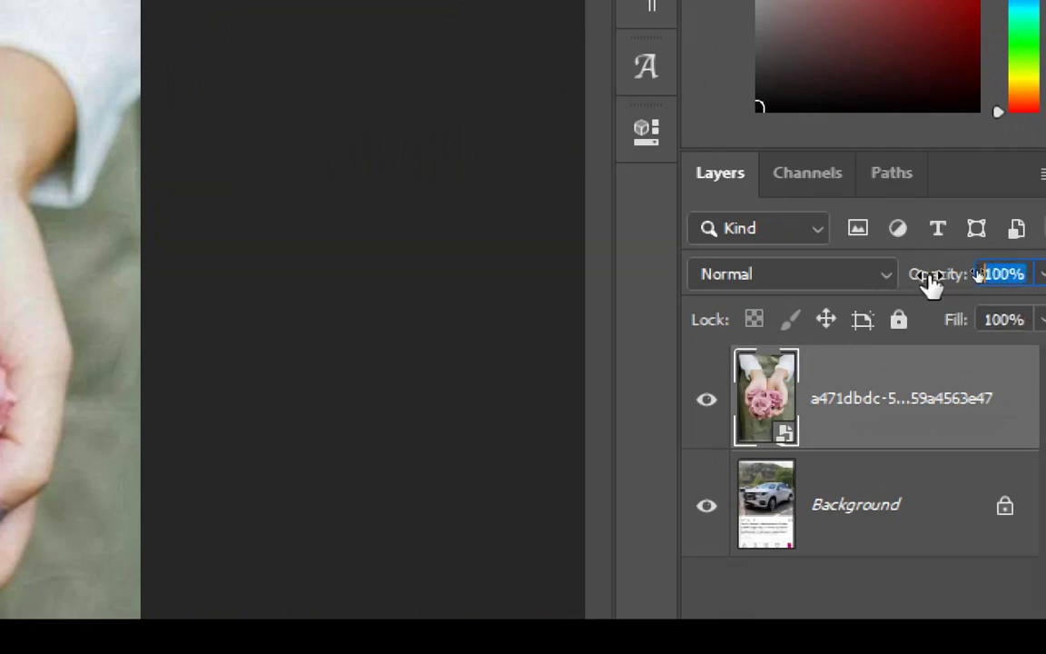
{"action": "type", "text": "50"}
{"action": "key", "text": "Return"}
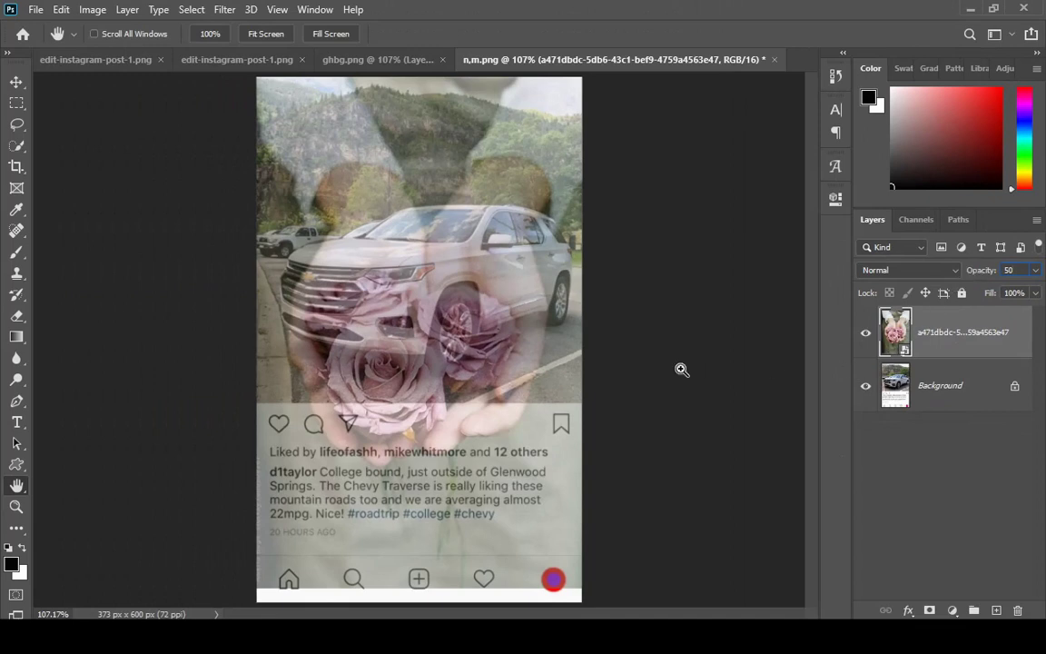
Step: Free-transform the roses layer, nudging it down and enlarging it from the top to line up with the post
{"action": "key", "text": "ctrl+t"}
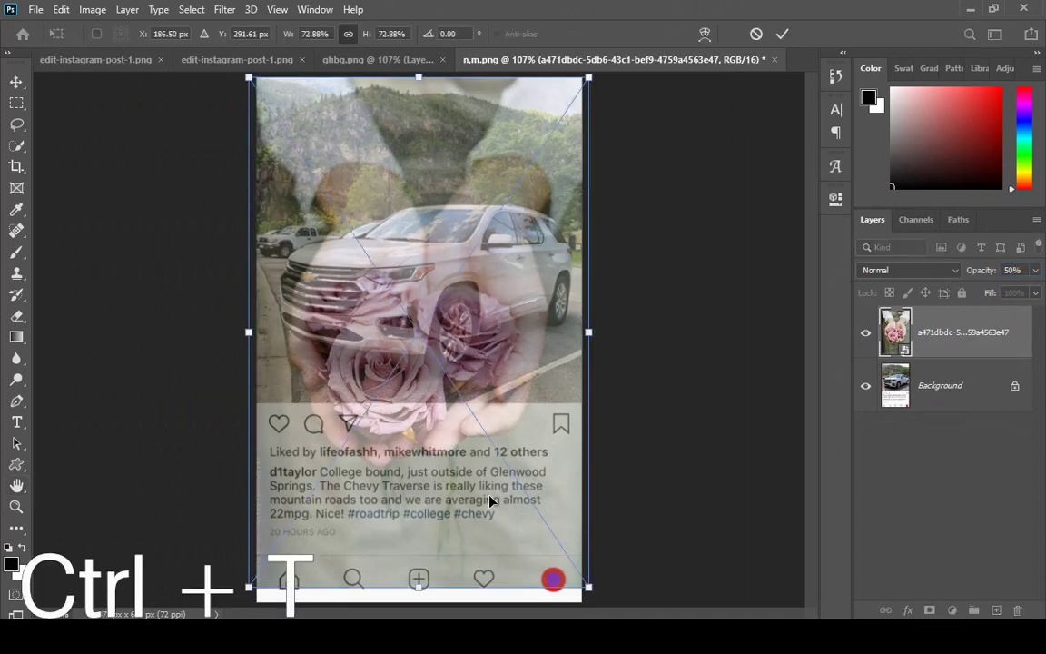
{"action": "left_click_drag", "start_coordinate": [489, 500], "coordinate": [489, 504]}
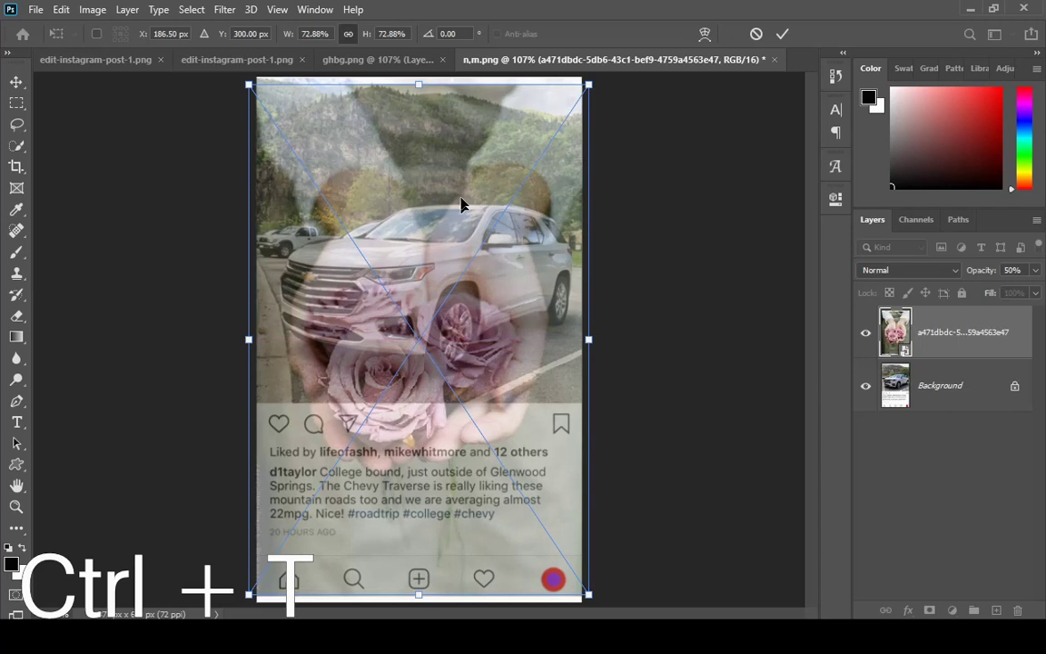
{"action": "left_click_drag", "start_coordinate": [419, 85], "coordinate": [420, 73]}
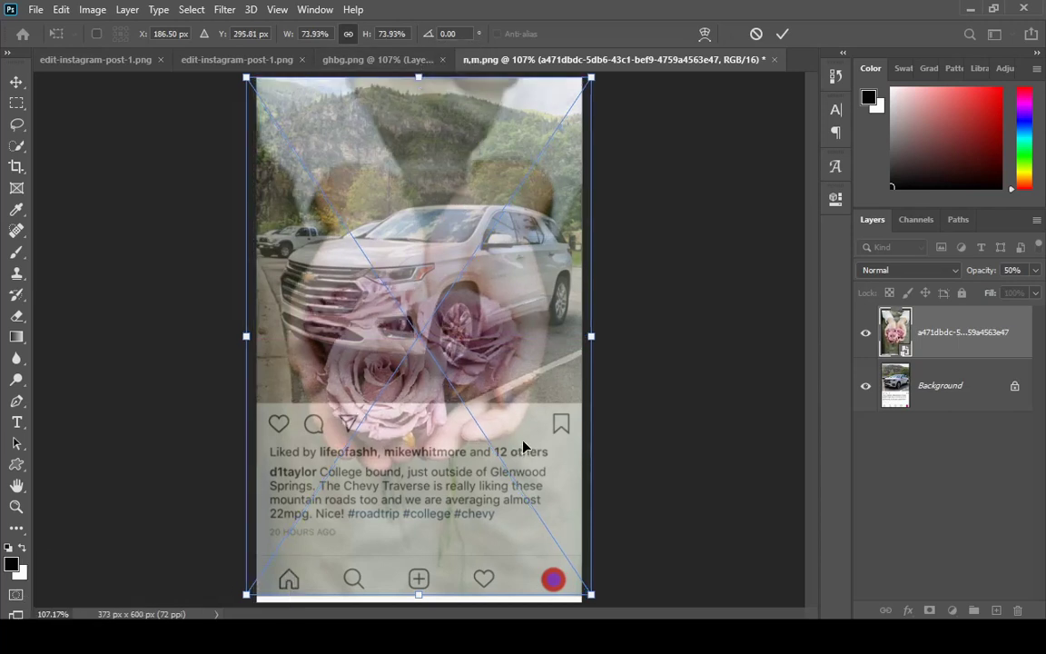
{"action": "key", "text": "Return"}
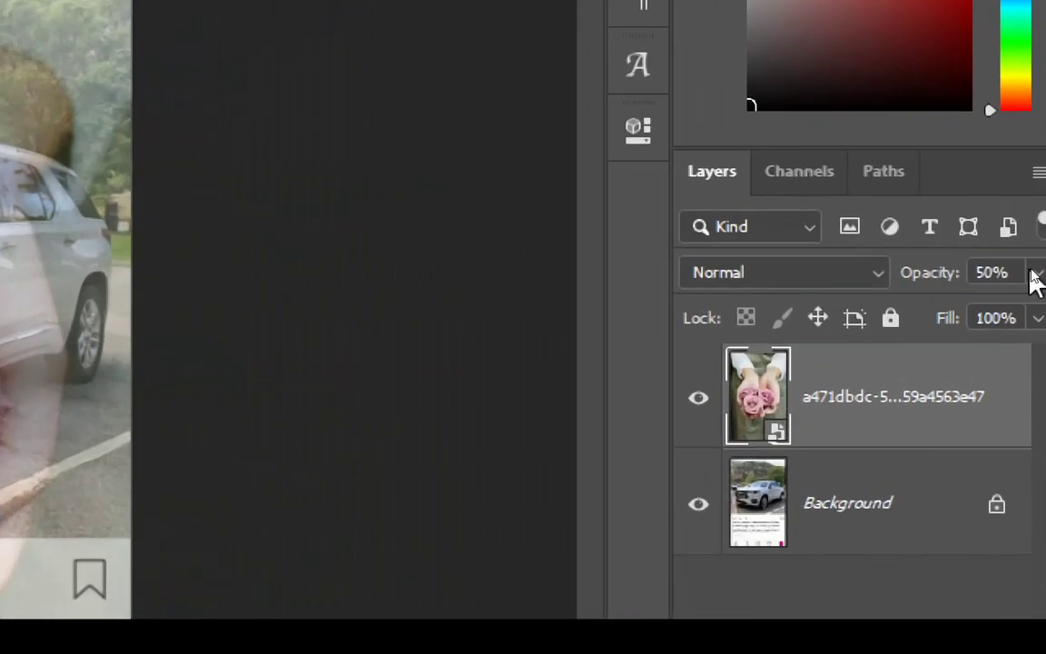
Step: Restore the roses layer to 100% opacity and begin quick-selecting the fingers, zoomed in on the hands
{"action": "left_click_drag", "start_coordinate": [928, 283], "coordinate": [1035, 279]}
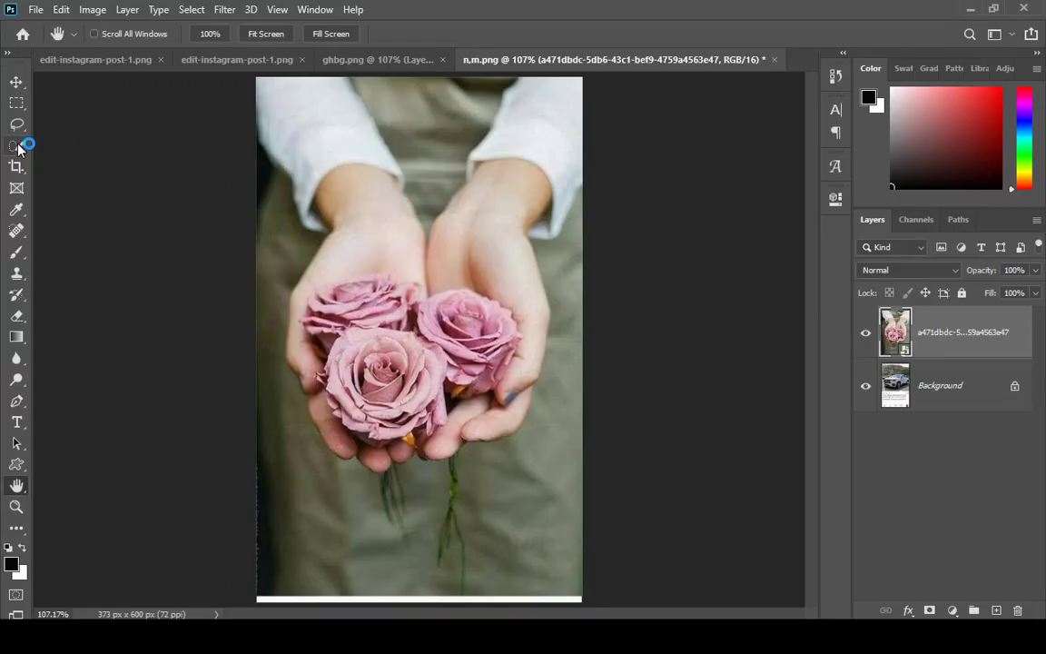
{"action": "left_click", "coordinate": [16, 146]}
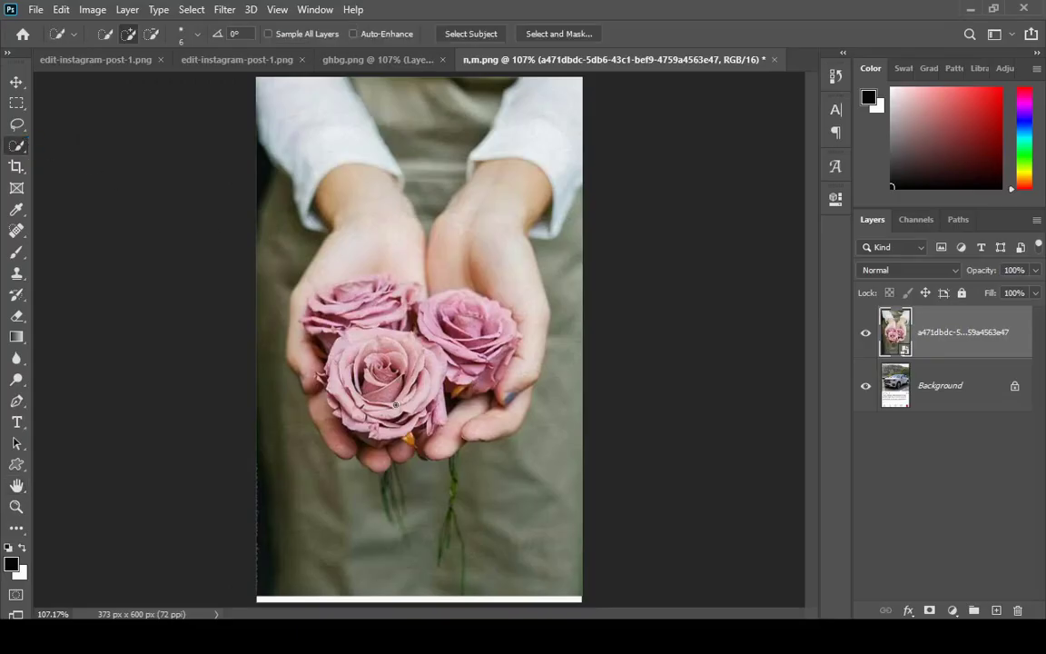
{"action": "key", "text": "ctrl+space"}
{"action": "left_click_drag", "start_coordinate": [417, 487], "coordinate": [472, 487]}
{"action": "left_click", "coordinate": [329, 468]}
{"action": "mouse_move", "coordinate": [508, 399]}
{"action": "left_mouse_down"}
{"action": "mouse_move", "coordinate": [518, 426]}
{"action": "mouse_move", "coordinate": [545, 390]}
{"action": "left_mouse_up"}
Step: Extend the selection over the roses and hands, refine the bottom finger edges with a smaller brush, then fit on screen
{"action": "key", "text": "ctrl+space"}
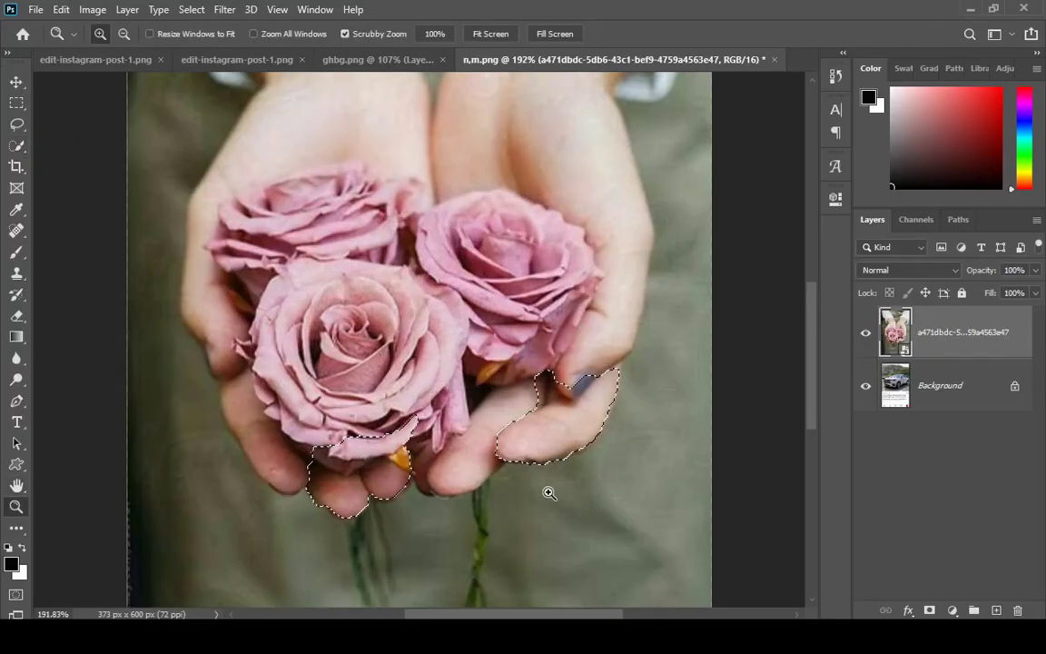
{"action": "mouse_move", "coordinate": [572, 485]}
{"action": "left_mouse_down"}
{"action": "mouse_move", "coordinate": [459, 462]}
{"action": "mouse_move", "coordinate": [285, 452]}
{"action": "mouse_move", "coordinate": [339, 495]}
{"action": "mouse_move", "coordinate": [430, 525]}
{"action": "mouse_move", "coordinate": [243, 426]}
{"action": "mouse_move", "coordinate": [222, 241]}
{"action": "left_mouse_up"}
{"action": "key", "text": "bracketleft"}
{"action": "key", "text": "bracketleft"}
{"action": "key", "text": "bracketleft"}
{"action": "key", "text": "bracketleft"}
{"action": "left_click_drag", "start_coordinate": [410, 498], "coordinate": [541, 464]}
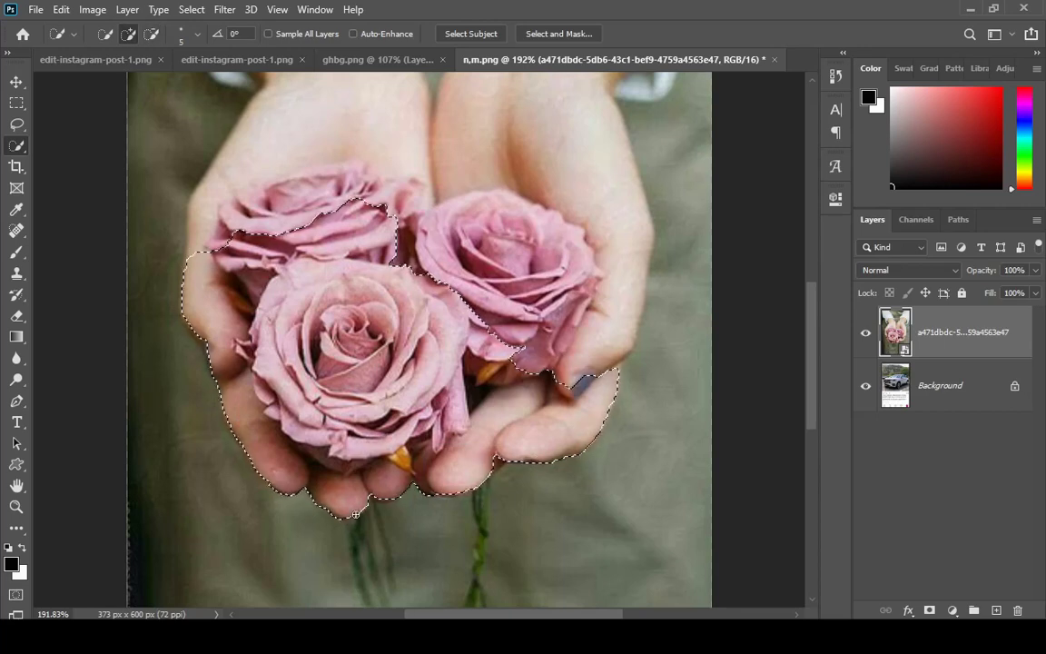
{"action": "key", "text": "h"}
{"action": "right_click", "coordinate": [436, 533]}
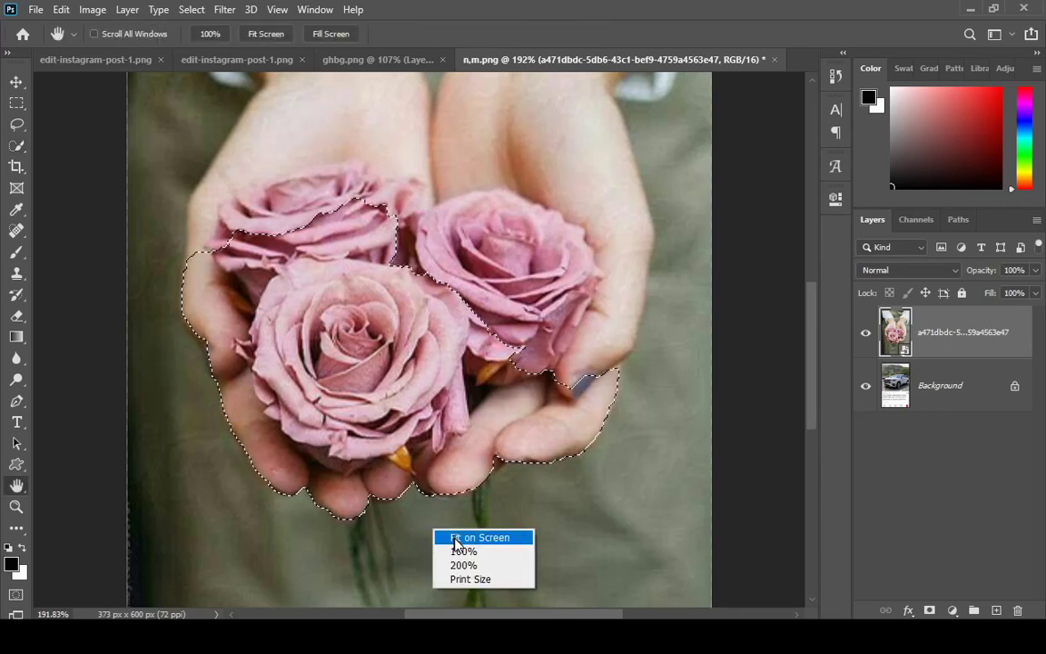
{"action": "left_click", "coordinate": [486, 536]}
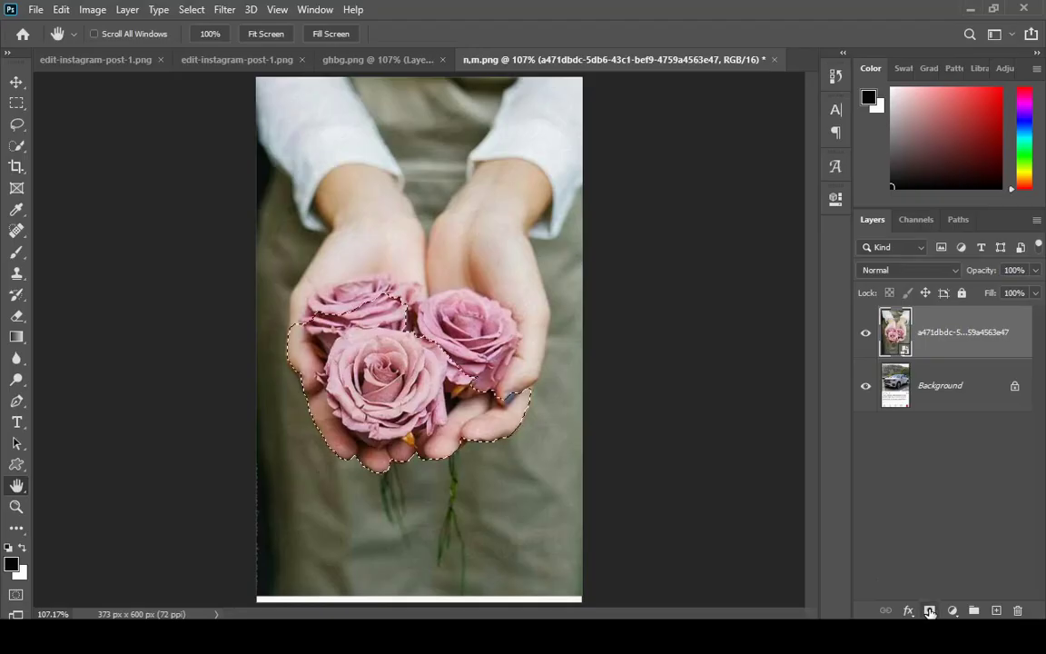
Step: Mask the roses layer to the hands selection, then marquee-select the photo area above the caption
{"action": "left_click", "coordinate": [928, 611]}
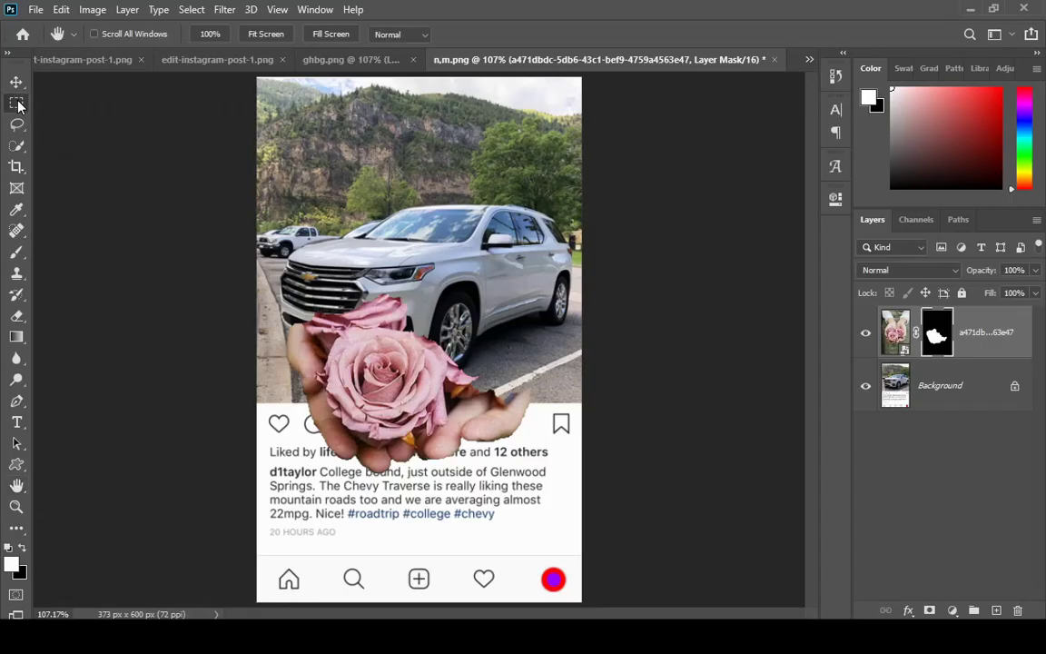
{"action": "left_click", "coordinate": [18, 104]}
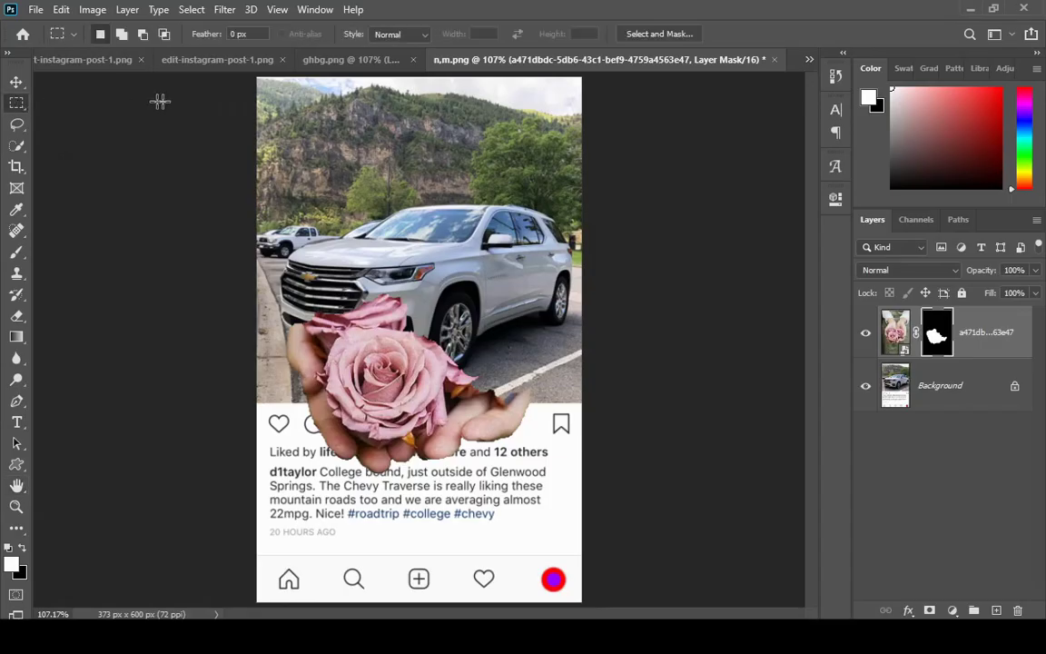
{"action": "left_click_drag", "start_coordinate": [247, 72], "coordinate": [646, 401]}
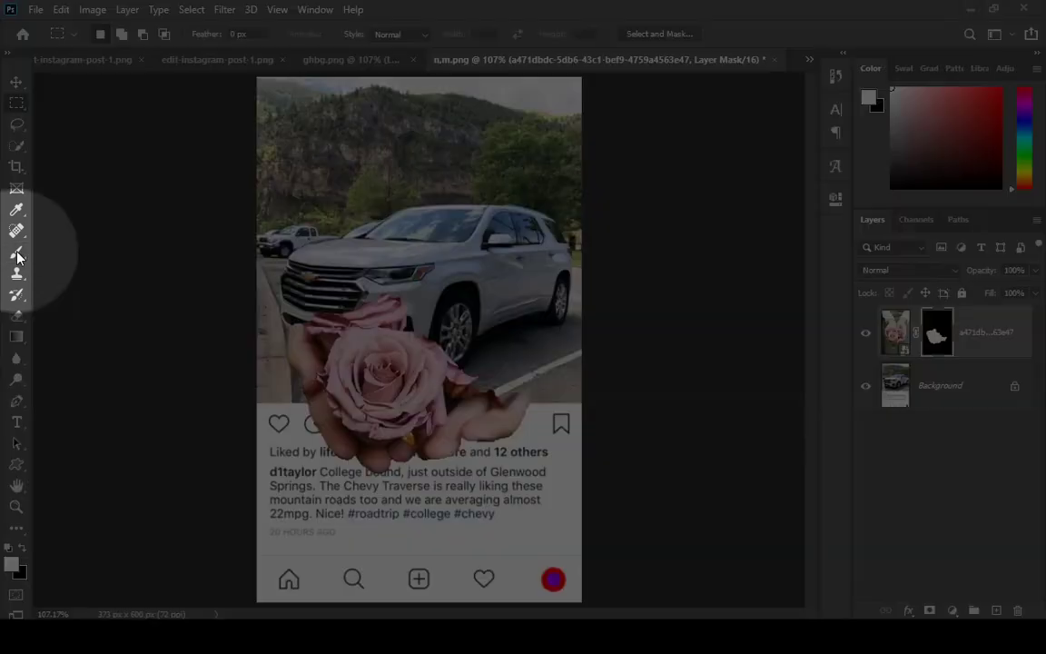
Step: Load the layer mask as a selection, paint it white to reveal the roses over the car, then deselect
{"action": "left_click", "coordinate": [18, 254]}
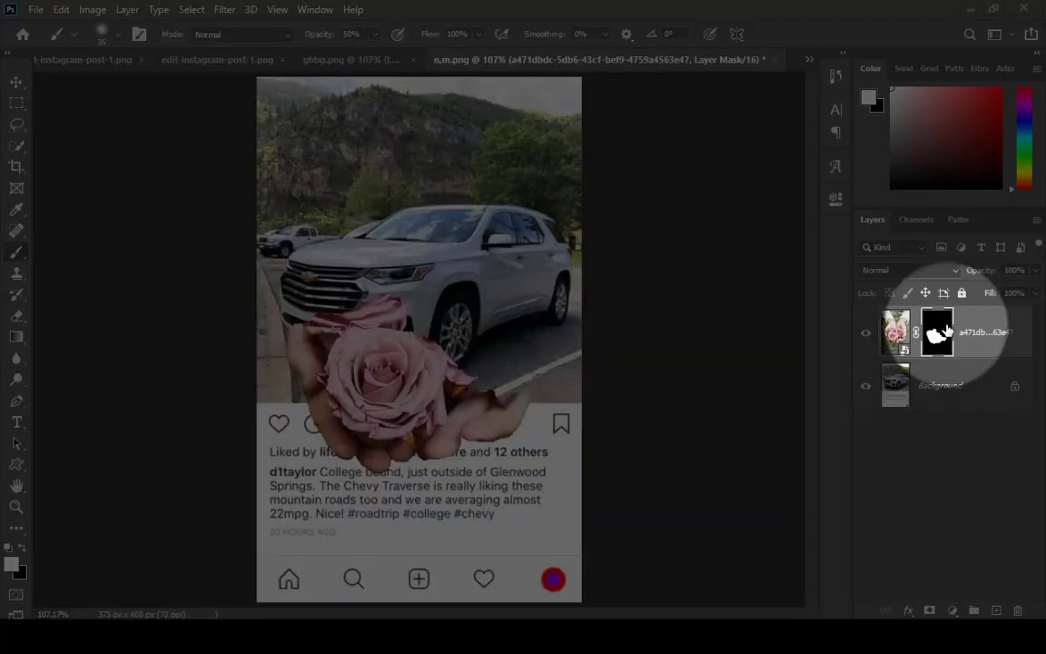
{"action": "left_click", "coordinate": [936, 334], "text": "ctrl"}
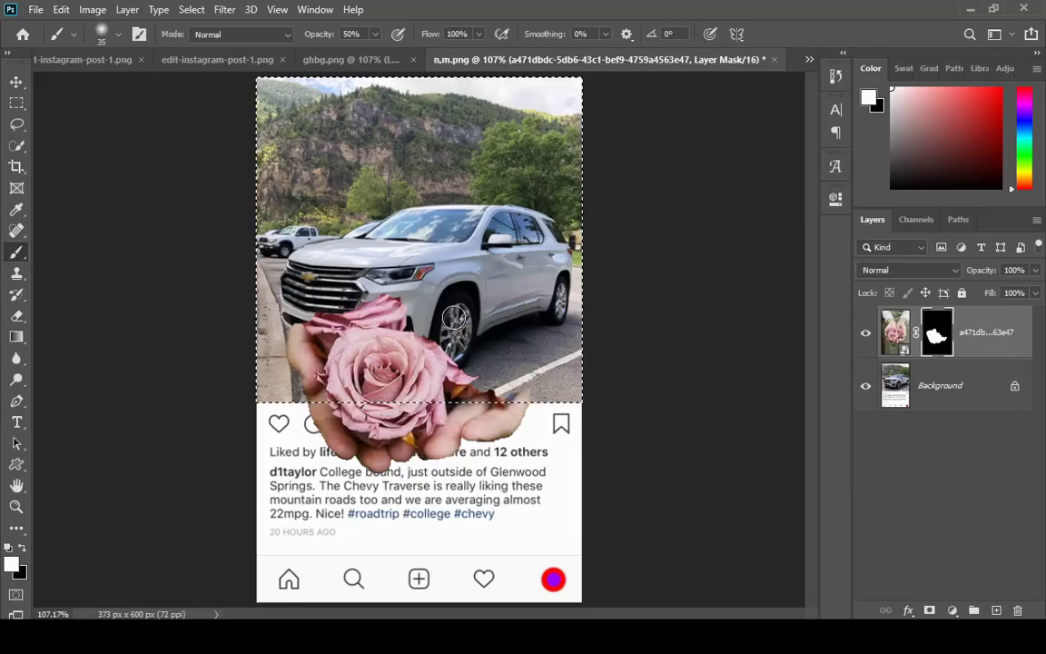
{"action": "mouse_move", "coordinate": [255, 383]}
{"action": "left_mouse_down"}
{"action": "mouse_move", "coordinate": [608, 381]}
{"action": "mouse_move", "coordinate": [350, 380]}
{"action": "mouse_move", "coordinate": [229, 347]}
{"action": "mouse_move", "coordinate": [514, 283]}
{"action": "mouse_move", "coordinate": [353, 238]}
{"action": "mouse_move", "coordinate": [237, 230]}
{"action": "mouse_move", "coordinate": [750, 184]}
{"action": "mouse_move", "coordinate": [355, 166]}
{"action": "mouse_move", "coordinate": [253, 135]}
{"action": "mouse_move", "coordinate": [557, 113]}
{"action": "mouse_move", "coordinate": [576, 271]}
{"action": "mouse_move", "coordinate": [551, 147]}
{"action": "mouse_move", "coordinate": [267, 107]}
{"action": "left_mouse_up"}
{"action": "key", "text": "ctrl+d"}
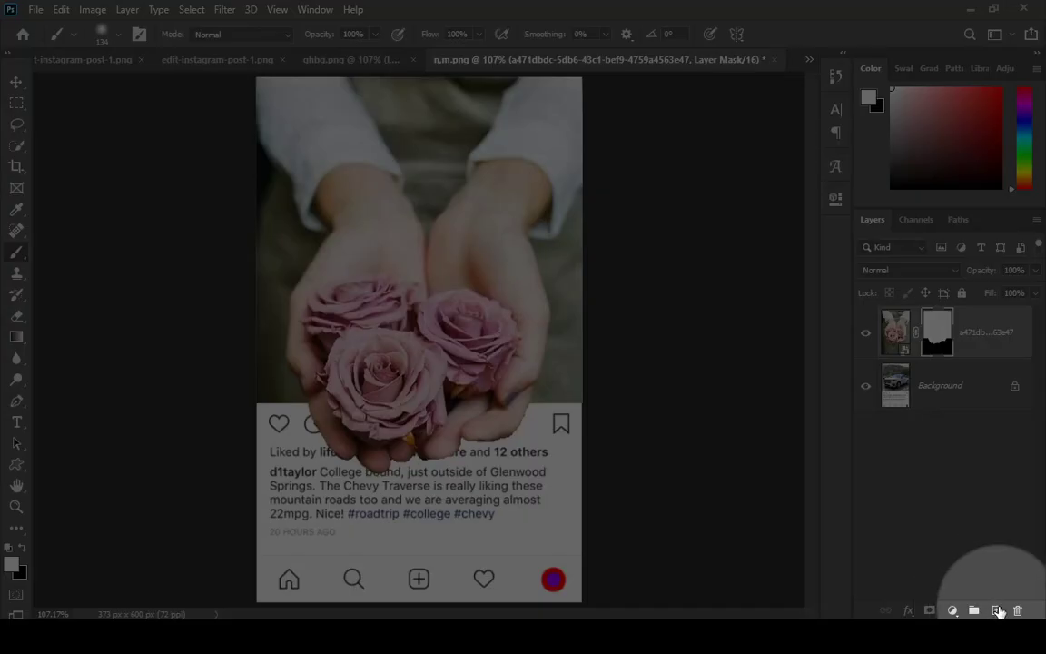
Step: Add Layer 1 beneath the roses layer and paint a 47%-opacity black shadow under the hands on the caption
{"action": "left_click", "coordinate": [997, 610]}
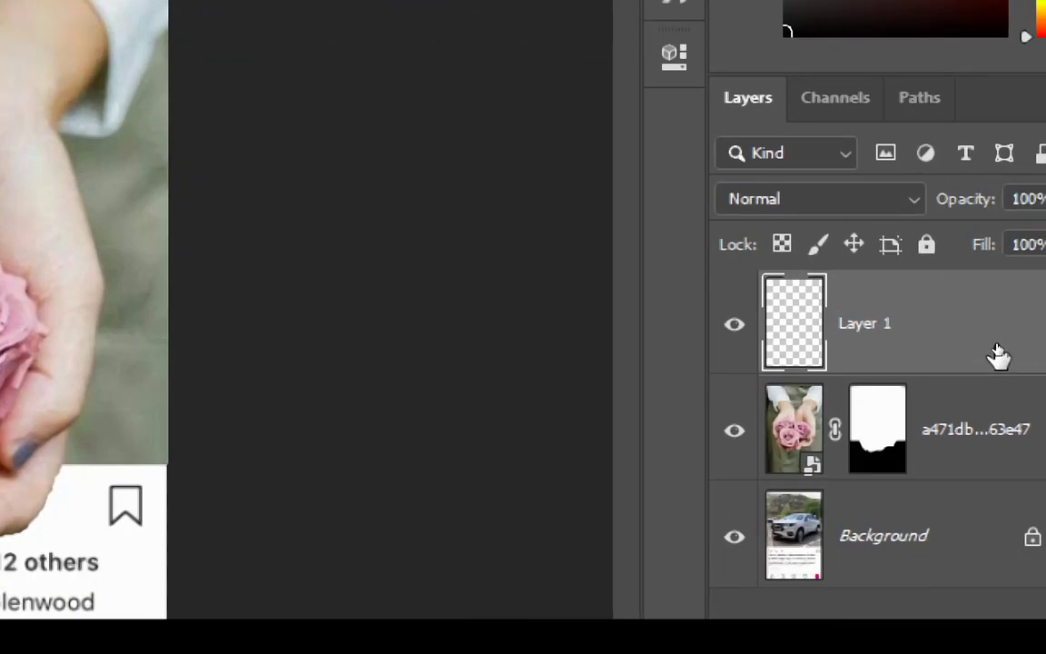
{"action": "left_click_drag", "start_coordinate": [949, 320], "coordinate": [945, 454]}
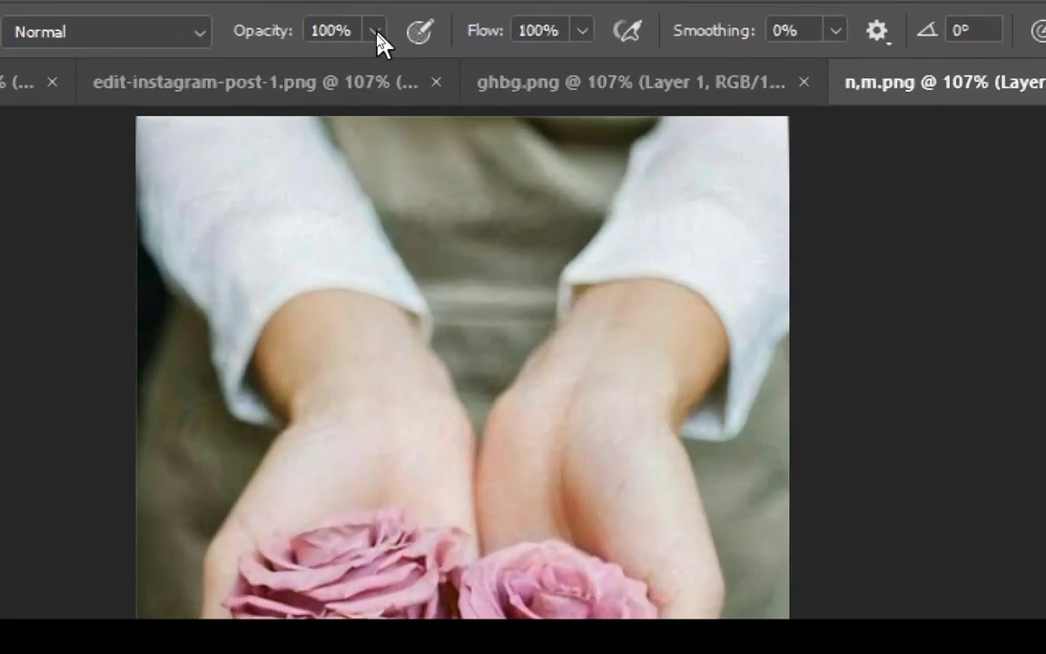
{"action": "left_click", "coordinate": [375, 36]}
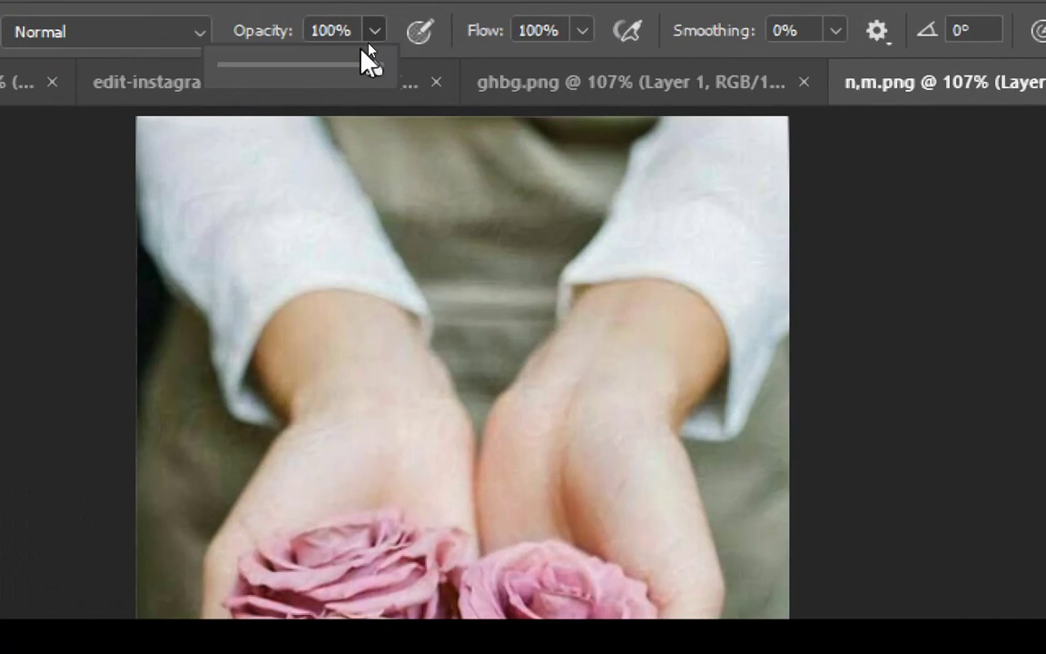
{"action": "mouse_move", "coordinate": [306, 74]}
{"action": "left_mouse_down"}
{"action": "mouse_move", "coordinate": [295, 70]}
{"action": "mouse_move", "coordinate": [303, 73]}
{"action": "left_mouse_up"}
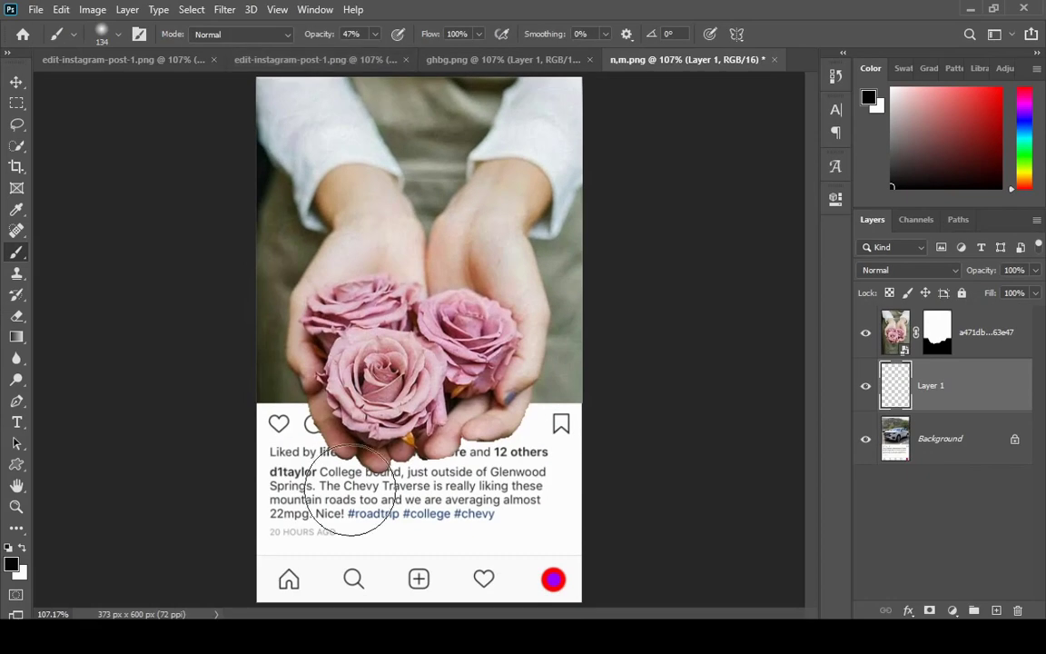
{"action": "scroll", "coordinate": [471, 534], "scroll_direction": "up", "scroll_amount": 3}
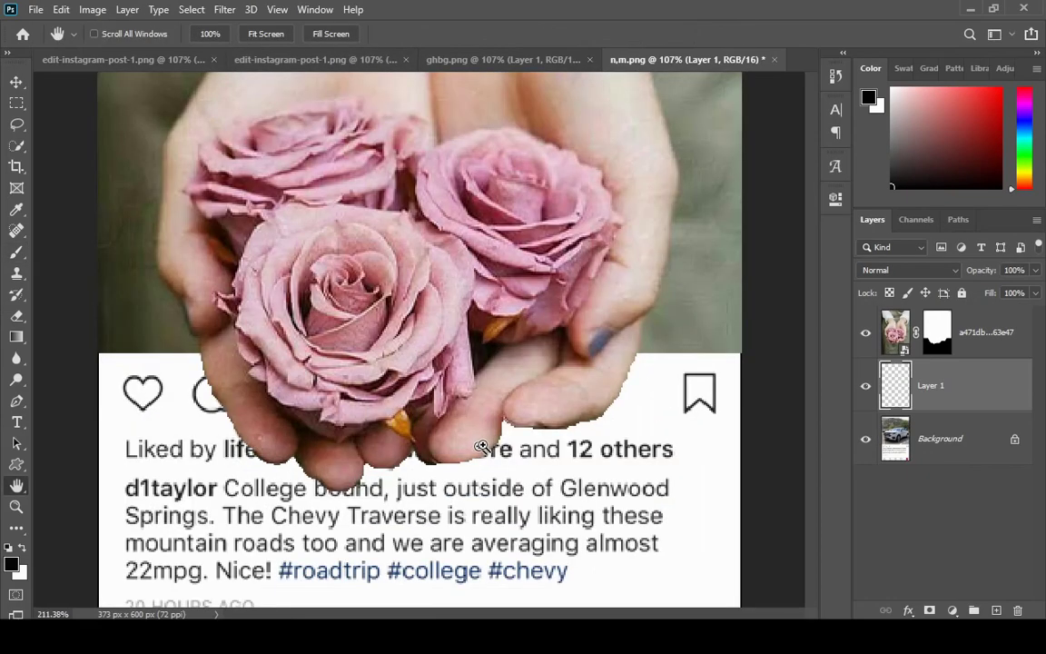
{"action": "scroll", "coordinate": [481, 445], "scroll_direction": "down", "scroll_amount": 2}
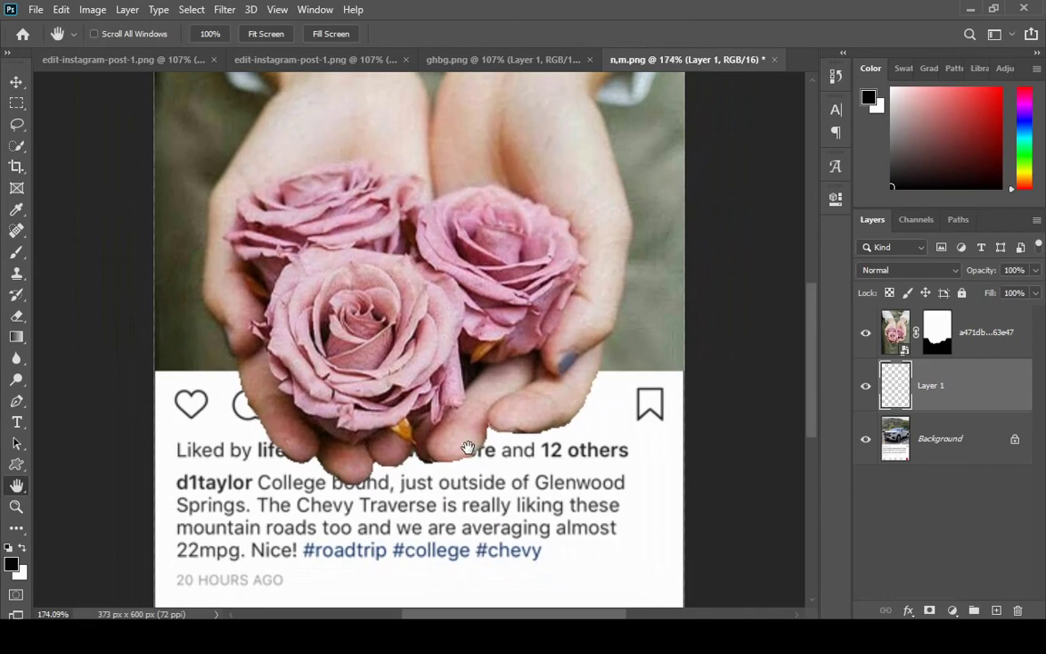
{"action": "mouse_move", "coordinate": [547, 387]}
{"action": "left_mouse_down"}
{"action": "mouse_move", "coordinate": [445, 390]}
{"action": "mouse_move", "coordinate": [363, 458]}
{"action": "mouse_move", "coordinate": [272, 412]}
{"action": "mouse_move", "coordinate": [236, 358]}
{"action": "mouse_move", "coordinate": [228, 325]}
{"action": "mouse_move", "coordinate": [332, 393]}
{"action": "mouse_move", "coordinate": [322, 381]}
{"action": "mouse_move", "coordinate": [340, 413]}
{"action": "mouse_move", "coordinate": [362, 404]}
{"action": "mouse_move", "coordinate": [384, 440]}
{"action": "mouse_move", "coordinate": [358, 419]}
{"action": "mouse_move", "coordinate": [343, 430]}
{"action": "mouse_move", "coordinate": [287, 399]}
{"action": "mouse_move", "coordinate": [273, 359]}
{"action": "mouse_move", "coordinate": [413, 399]}
{"action": "mouse_move", "coordinate": [426, 390]}
{"action": "mouse_move", "coordinate": [438, 432]}
{"action": "mouse_move", "coordinate": [317, 363]}
{"action": "mouse_move", "coordinate": [282, 367]}
{"action": "mouse_move", "coordinate": [269, 383]}
{"action": "mouse_move", "coordinate": [283, 381]}
{"action": "left_mouse_up"}
Step: Fit the whole roses post on screen
{"action": "key", "text": "h"}
{"action": "right_click", "coordinate": [284, 382]}
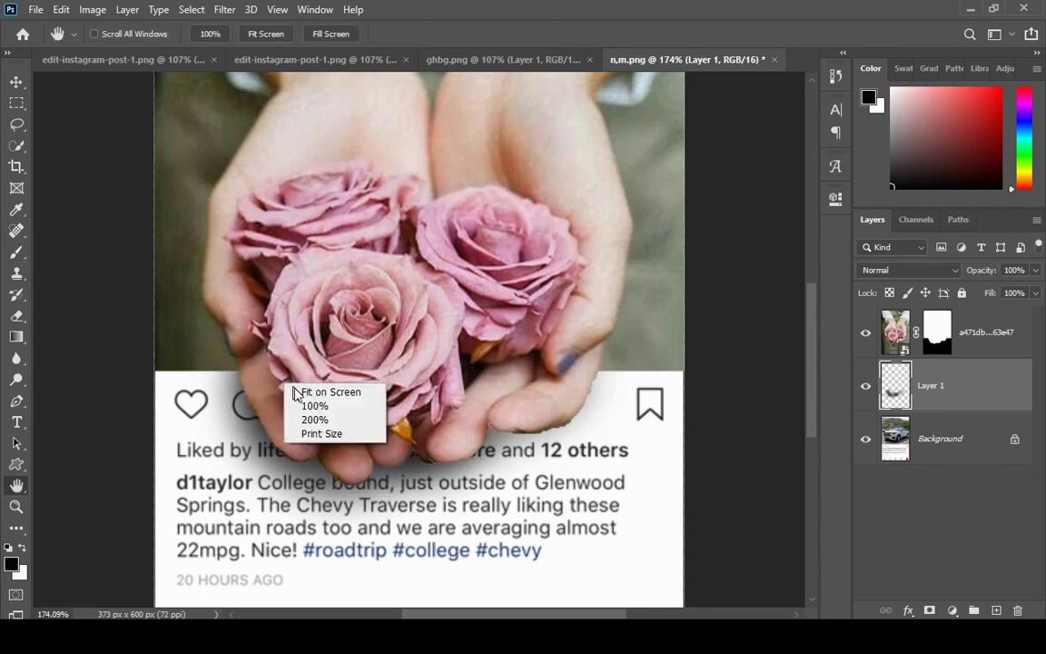
{"action": "left_click", "coordinate": [313, 393]}
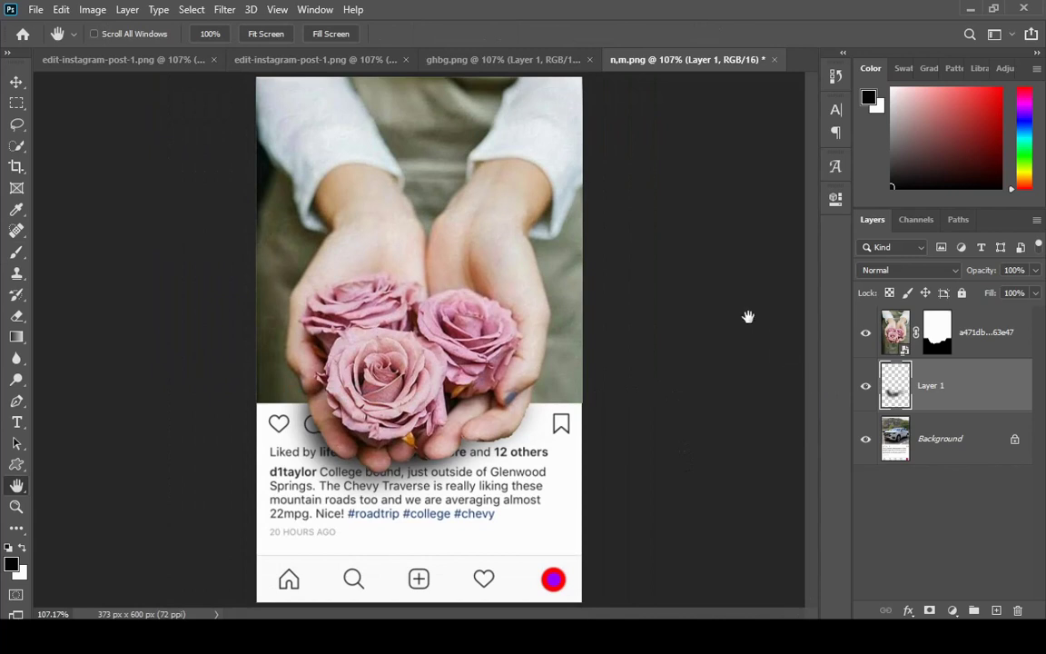
Step: Switch through the ice-cream and sunflower posts to the white peony edit-instagram-post-1.png document
{"action": "left_click", "coordinate": [487, 58]}
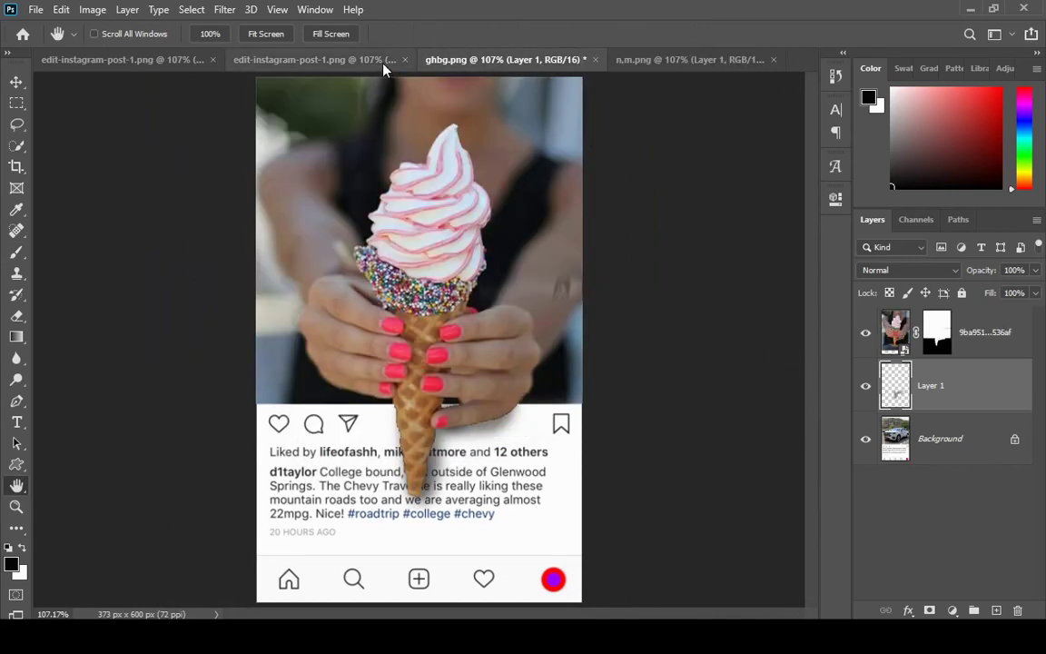
{"action": "left_click", "coordinate": [344, 57]}
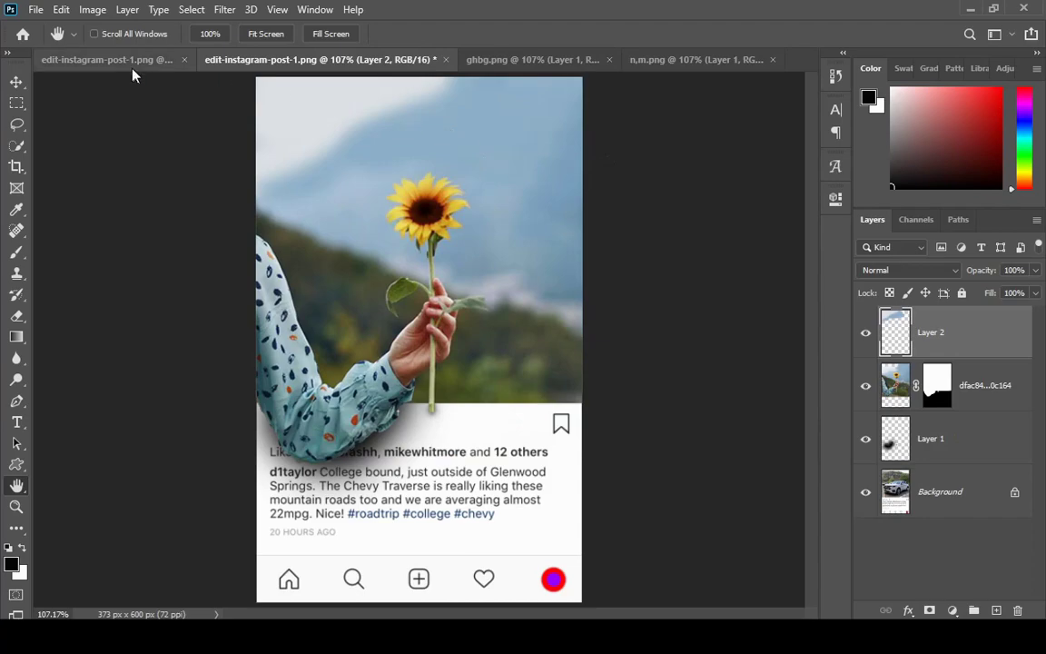
{"action": "left_click", "coordinate": [118, 59]}
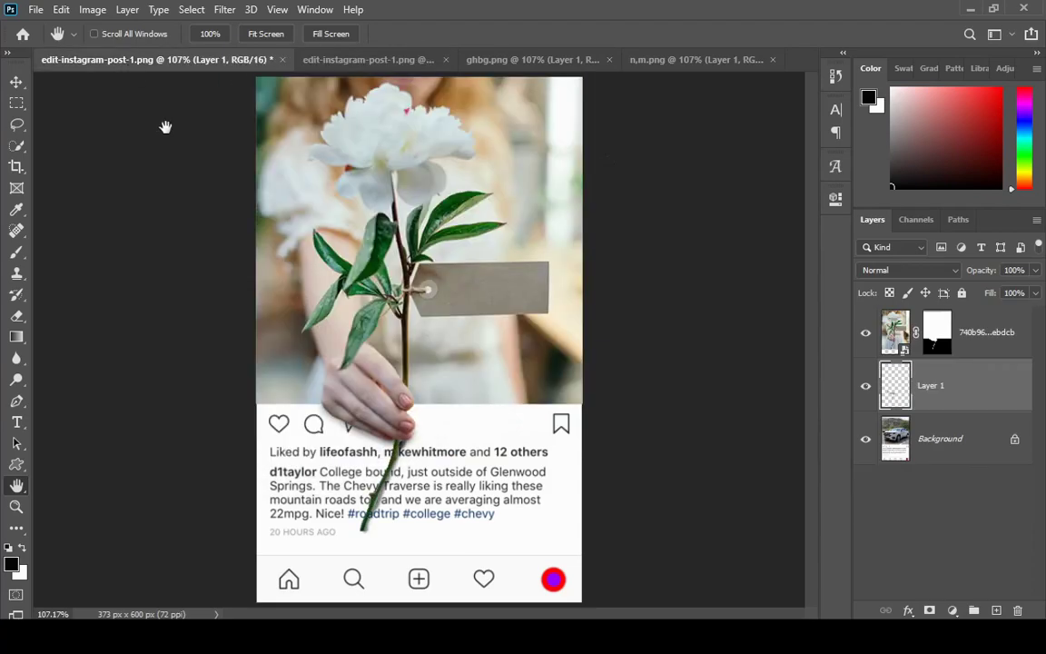